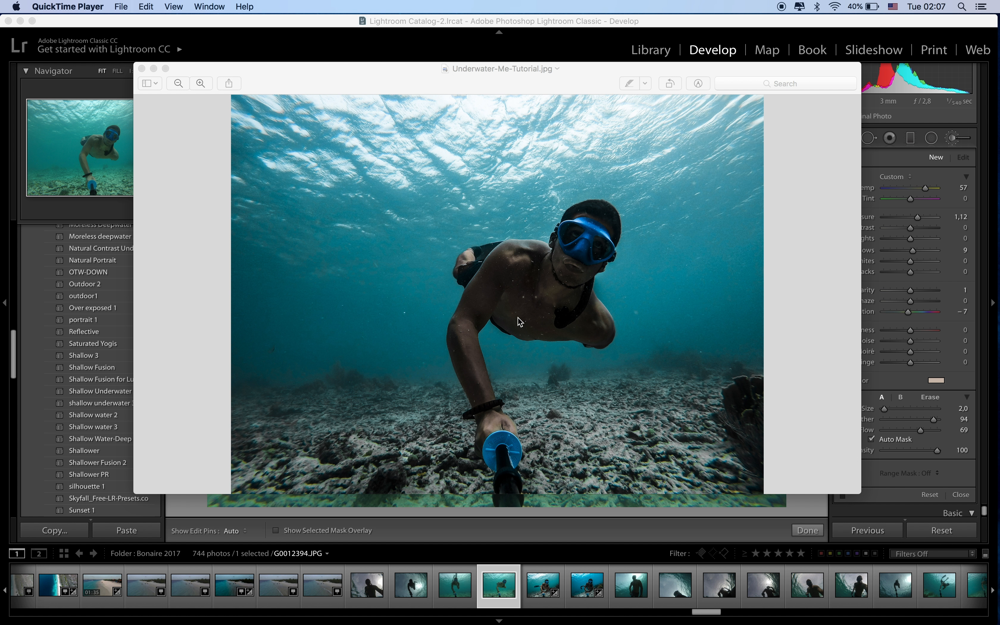
Step: Compare the finished reference image Underwater-Me-Tutorial.jpg with the unedited photo in Lightroom, including a close-up of the coral
{"action": "left_click", "coordinate": [566, 73]}
{"action": "mouse_move", "coordinate": [560, 68]}
{"action": "left_mouse_down"}
{"action": "mouse_move", "coordinate": [581, 69]}
{"action": "mouse_move", "coordinate": [562, 69]}
{"action": "left_mouse_up"}
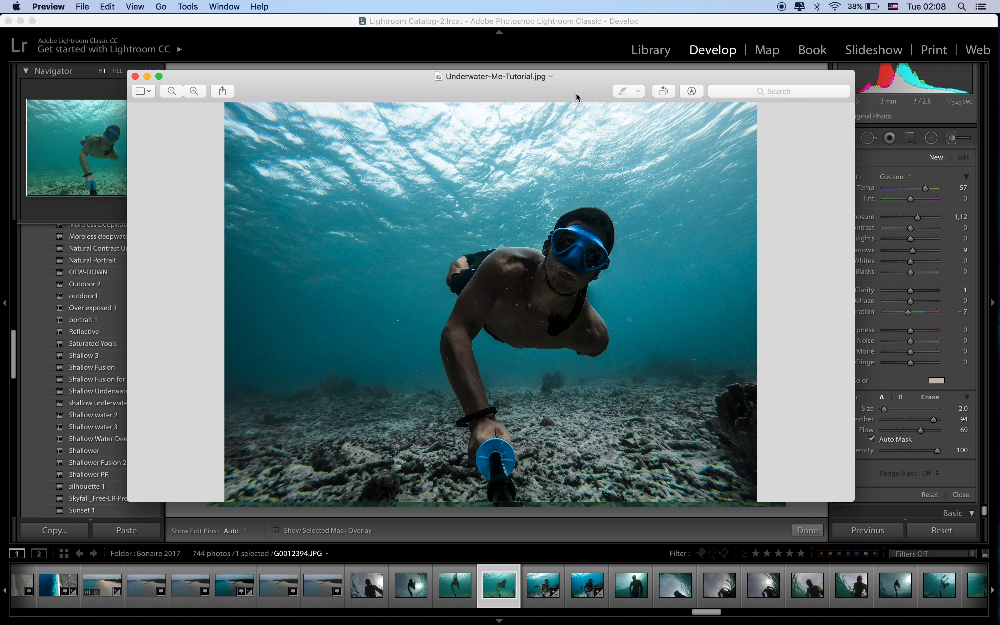
{"action": "key", "text": "super+Tab"}
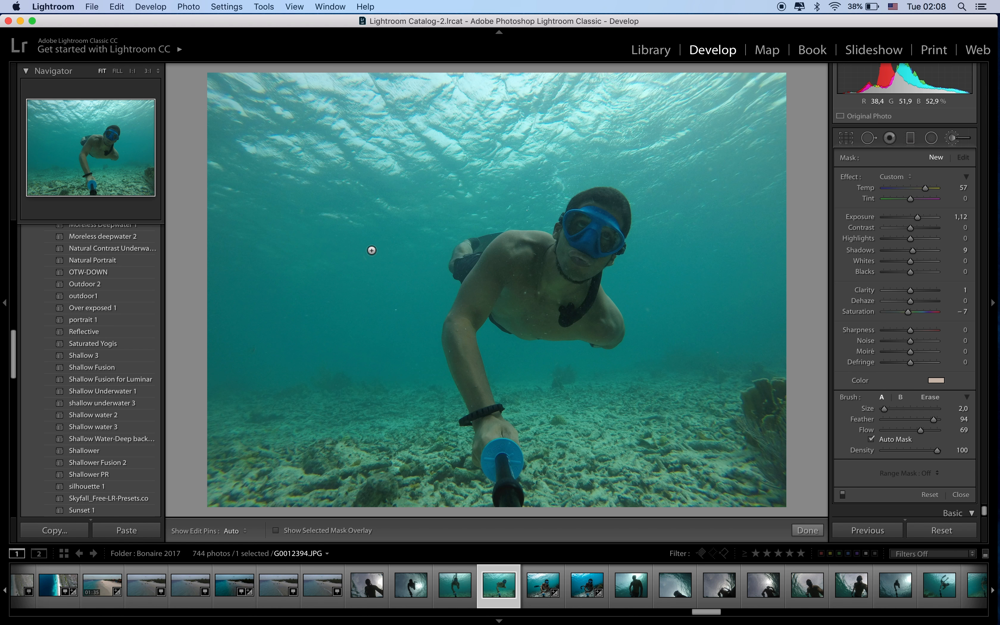
{"action": "key", "text": "ctrl+Up"}
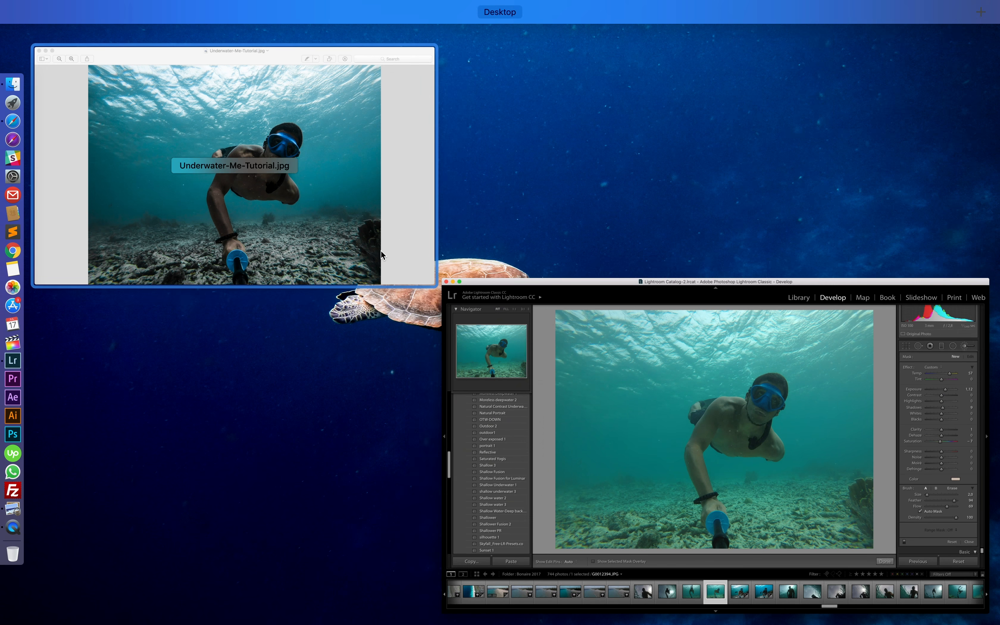
{"action": "left_click", "coordinate": [380, 250]}
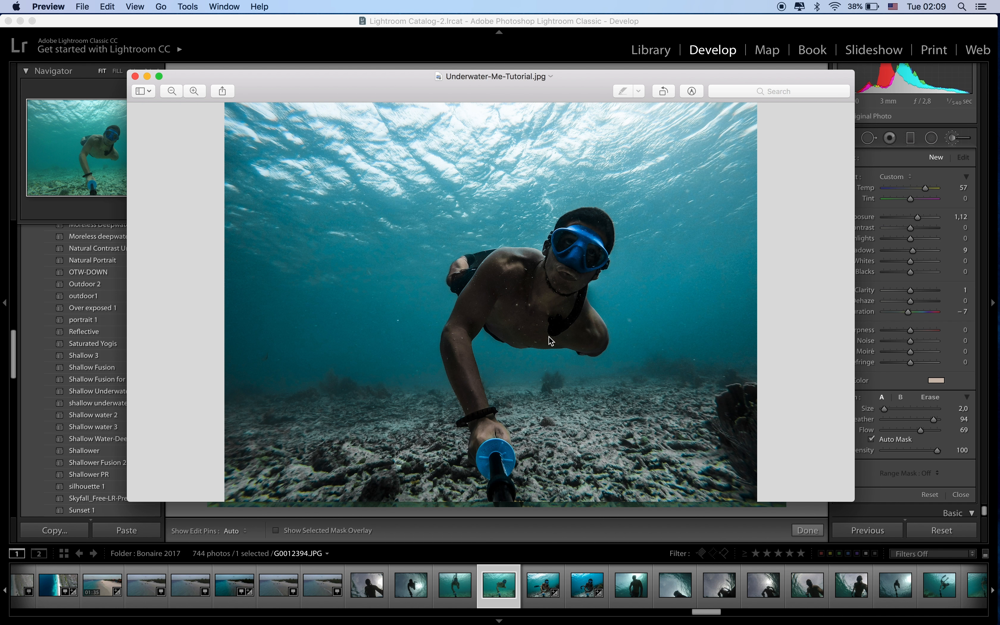
{"action": "key", "text": "ctrl+Up"}
{"action": "left_click", "coordinate": [608, 429]}
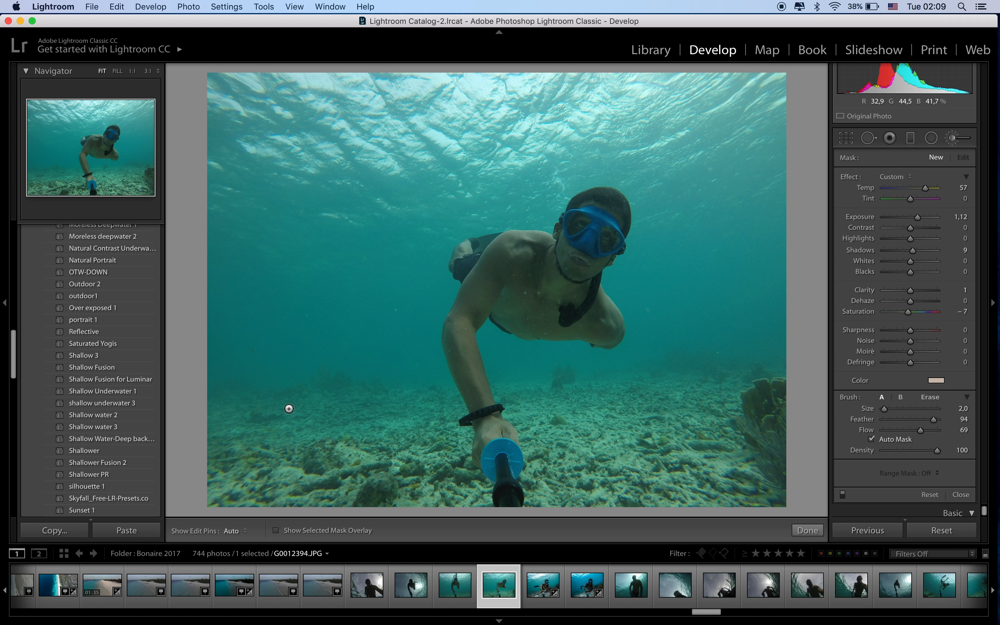
{"action": "left_click", "coordinate": [751, 408]}
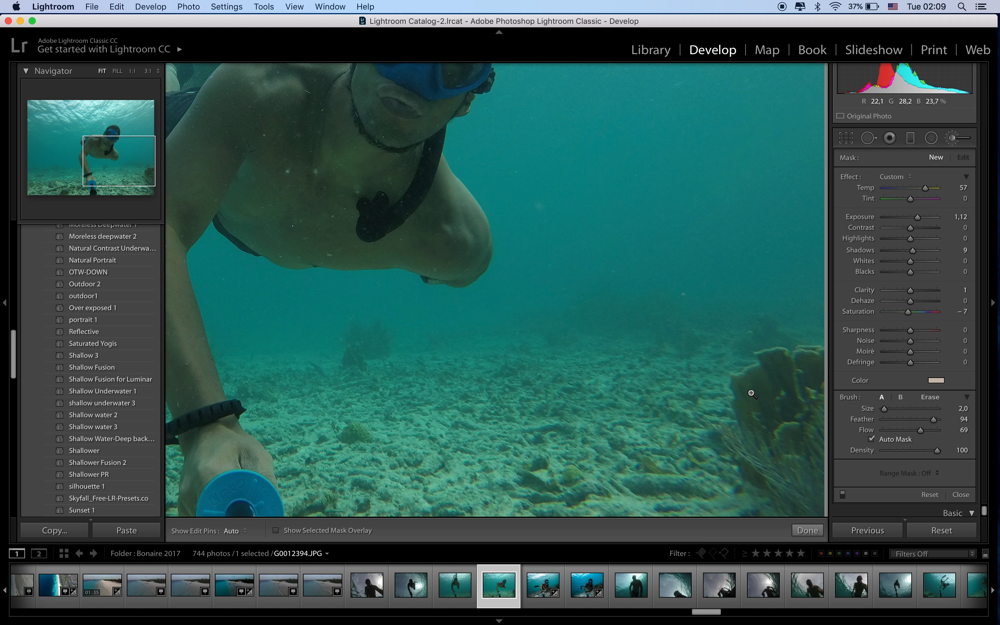
{"action": "left_click", "coordinate": [750, 392]}
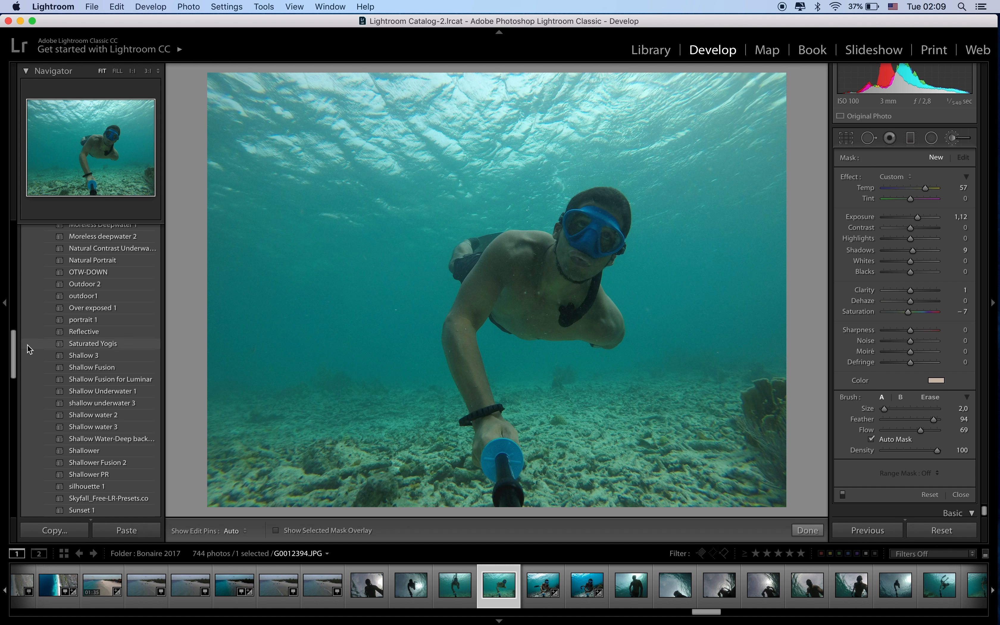
Step: Apply the Shallow Fusion preset to the underwater photo and leave the Adjustment Brush
{"action": "left_click", "coordinate": [91, 367]}
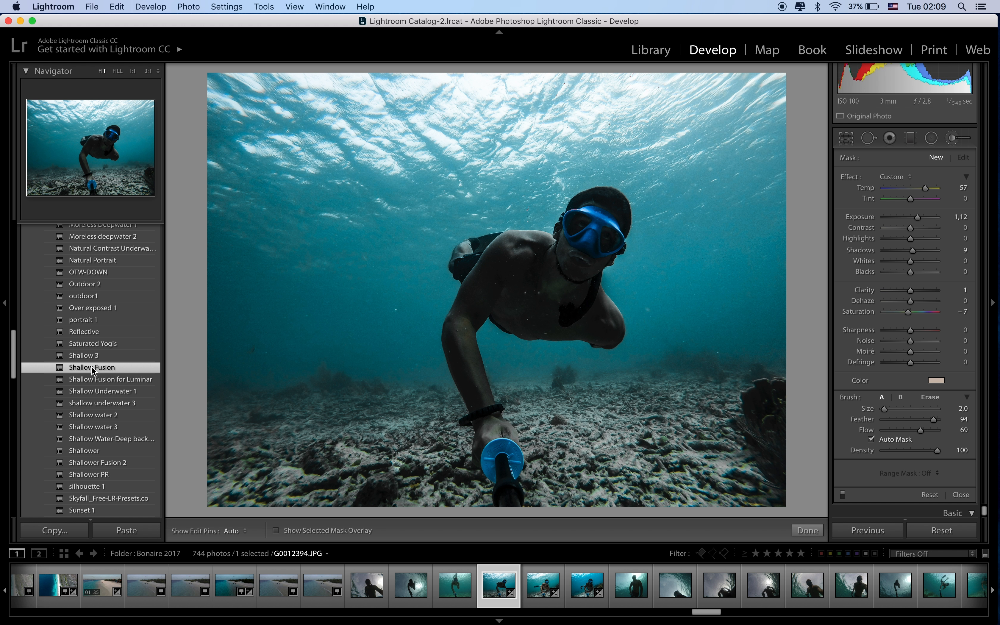
{"action": "key", "text": "k"}
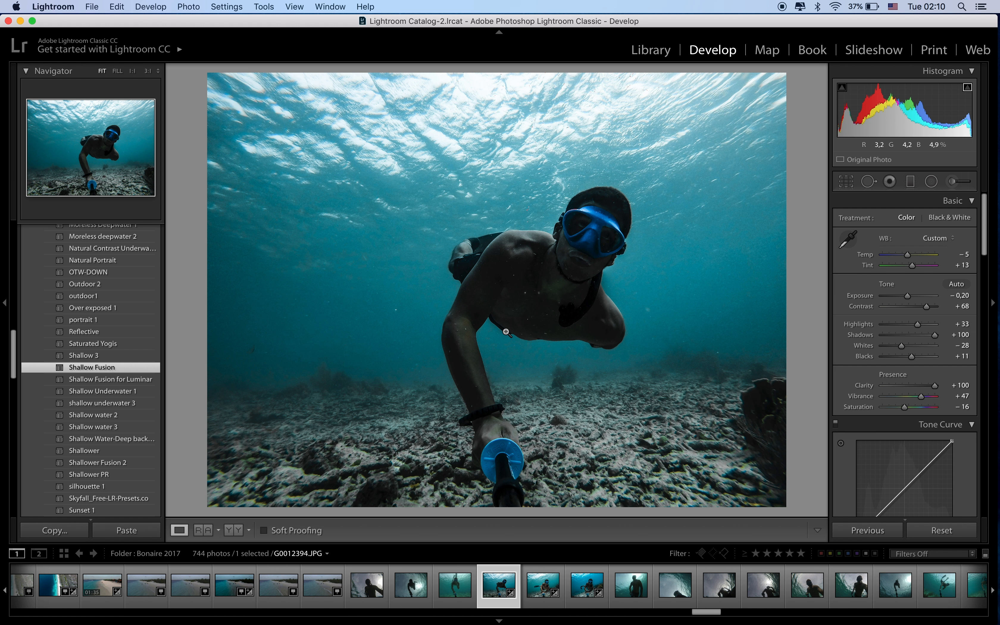
Step: Check the Adjustment Brush's tint color and paint a first stroke along the diver's shoulder
{"action": "left_click", "coordinate": [956, 184]}
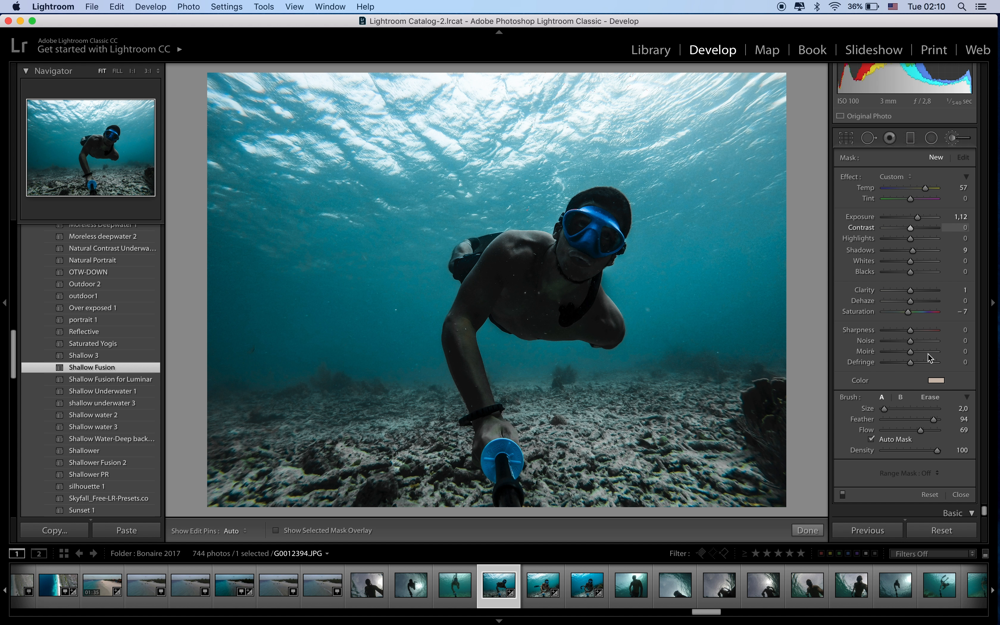
{"action": "left_click", "coordinate": [936, 381]}
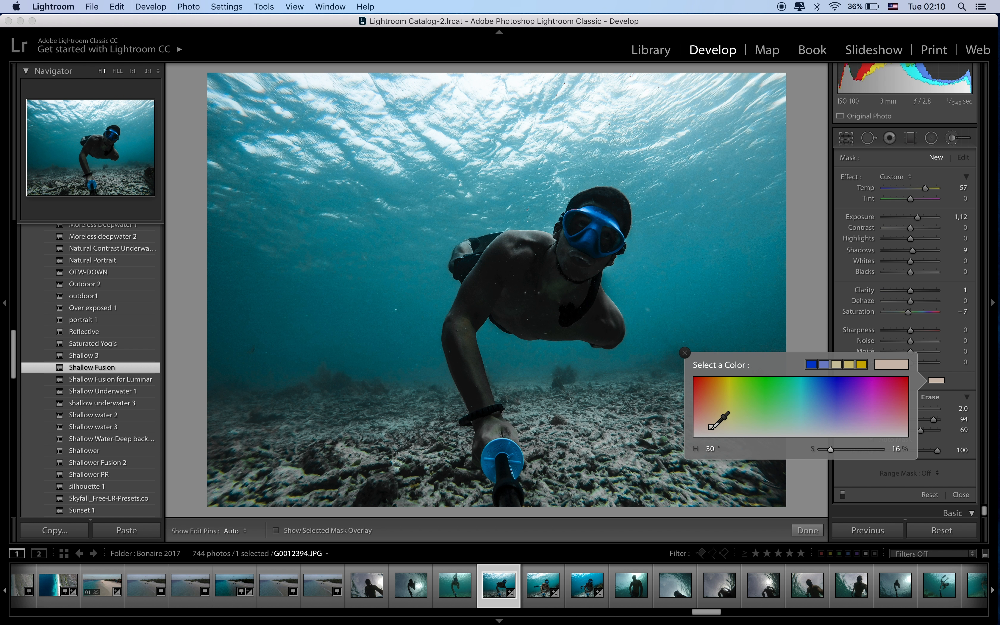
{"action": "left_click", "coordinate": [685, 354]}
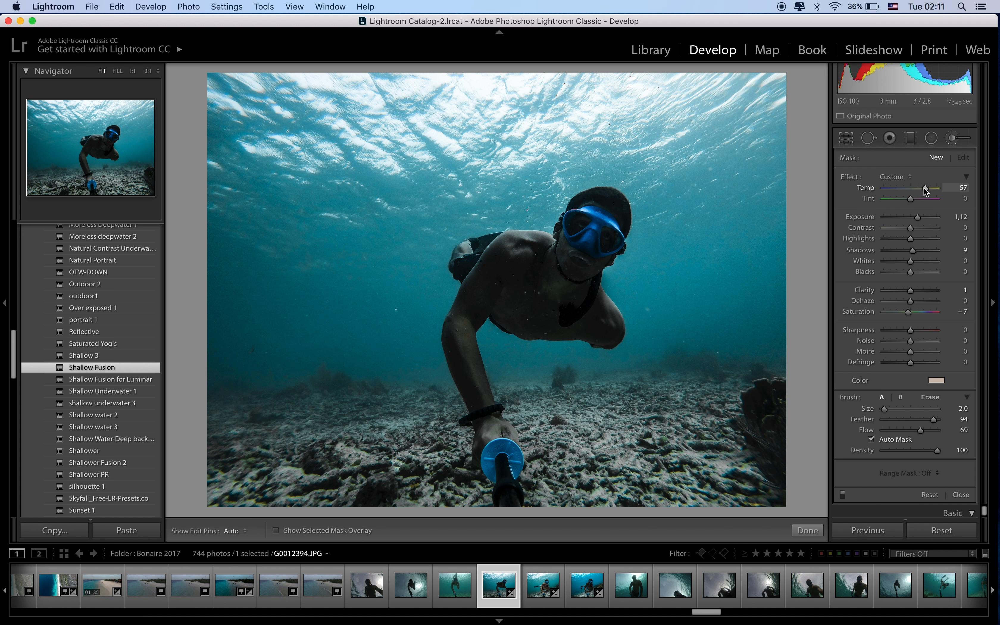
{"action": "left_click", "coordinate": [952, 139]}
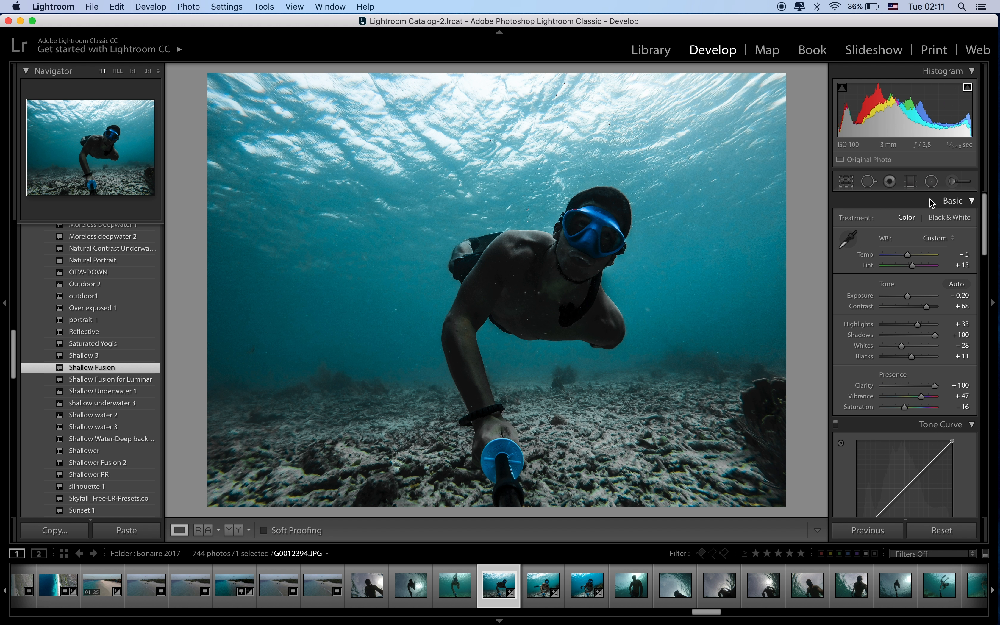
{"action": "left_click", "coordinate": [954, 181]}
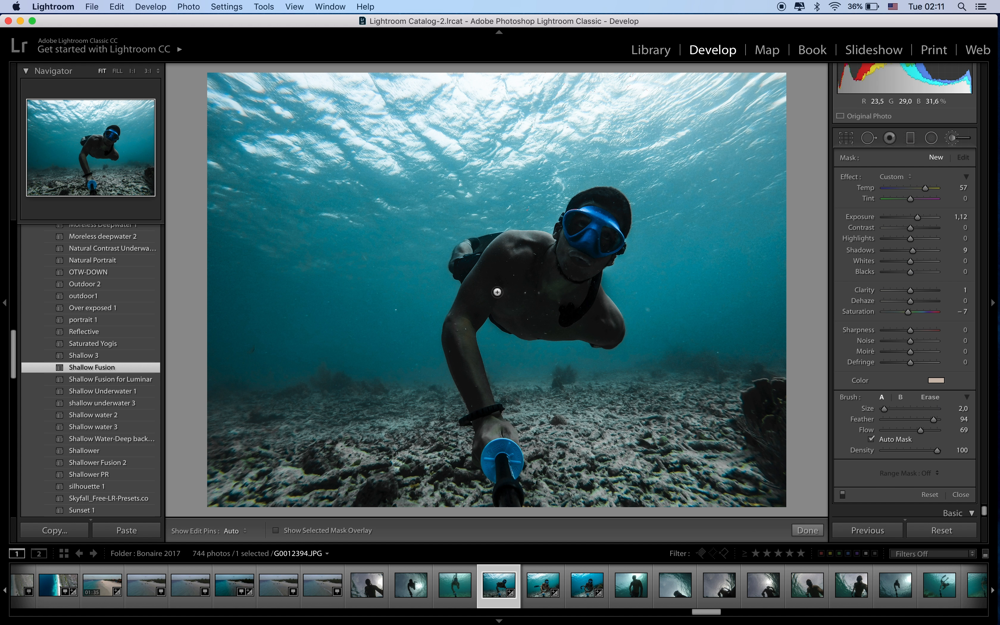
{"action": "key", "text": "h"}
{"action": "mouse_move", "coordinate": [513, 246]}
{"action": "left_mouse_down"}
{"action": "mouse_move", "coordinate": [478, 288]}
{"action": "mouse_move", "coordinate": [496, 265]}
{"action": "mouse_move", "coordinate": [490, 272]}
{"action": "left_mouse_up"}
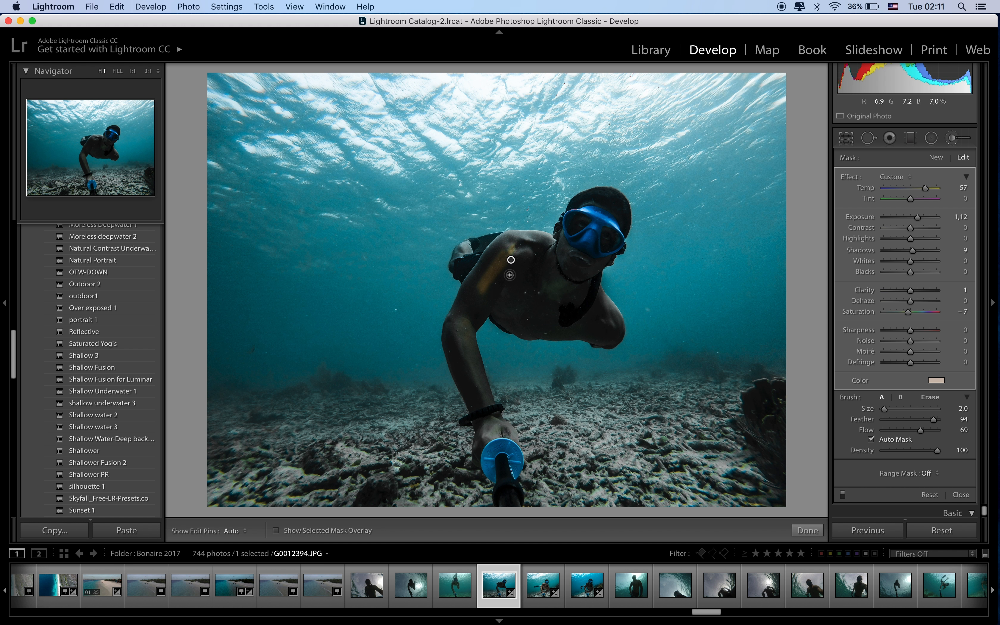
Step: Give the shoulder mask a stronger orange tint color, and set its Saturation to −94 and Exposure to 0,37
{"action": "left_click", "coordinate": [939, 382]}
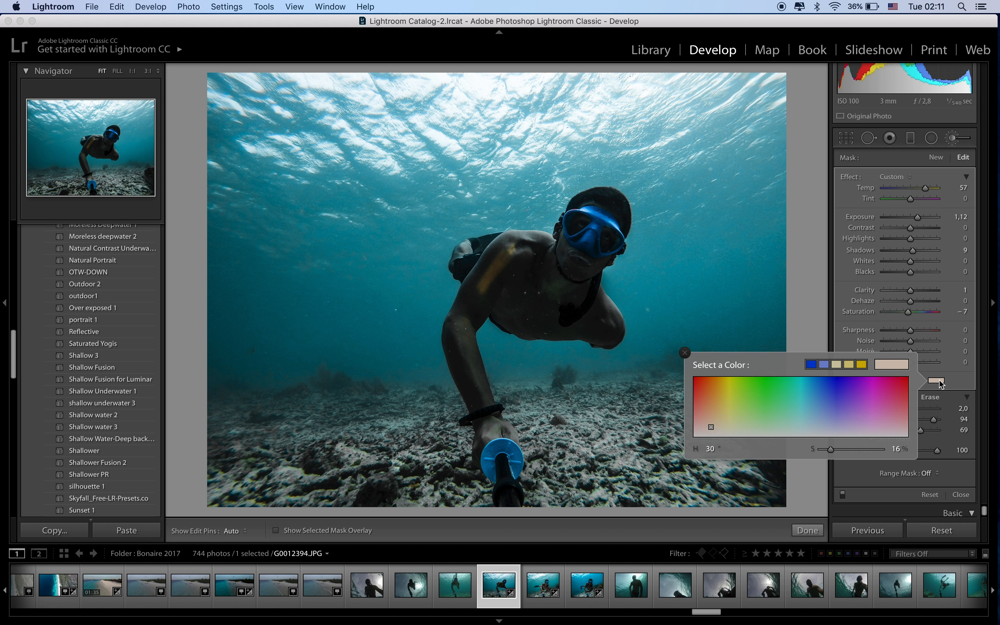
{"action": "left_click", "coordinate": [709, 405]}
{"action": "left_click", "coordinate": [685, 352]}
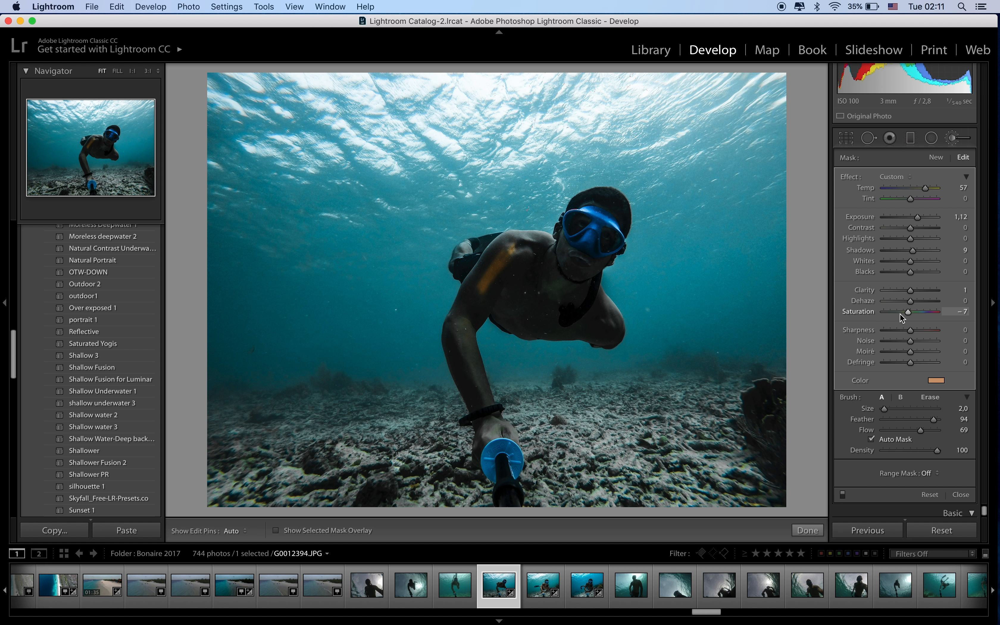
{"action": "left_click_drag", "start_coordinate": [908, 314], "coordinate": [885, 315]}
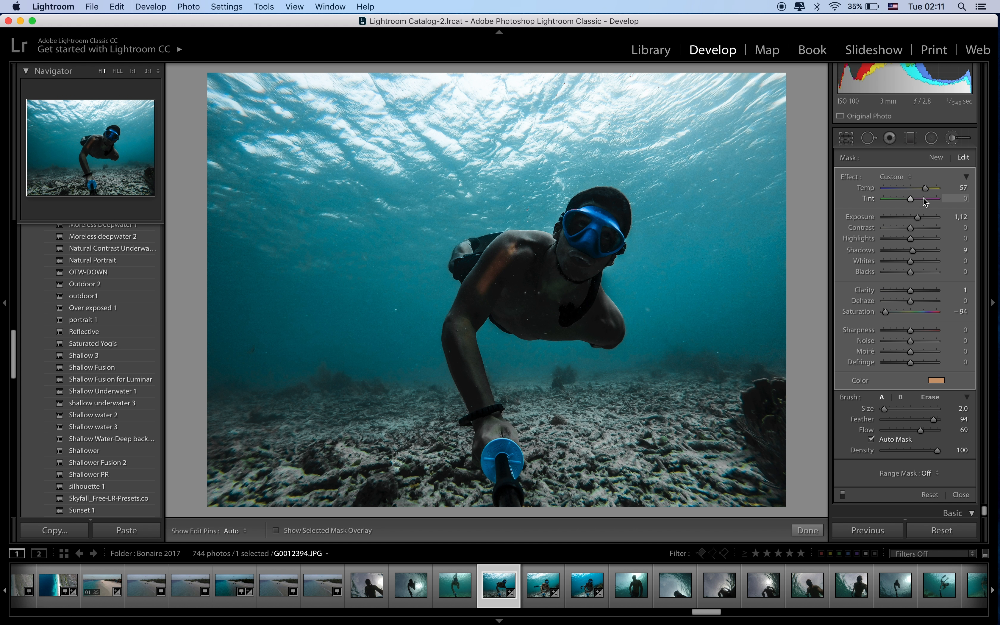
{"action": "left_click_drag", "start_coordinate": [919, 218], "coordinate": [918, 219]}
{"action": "left_click_drag", "start_coordinate": [913, 217], "coordinate": [912, 218]}
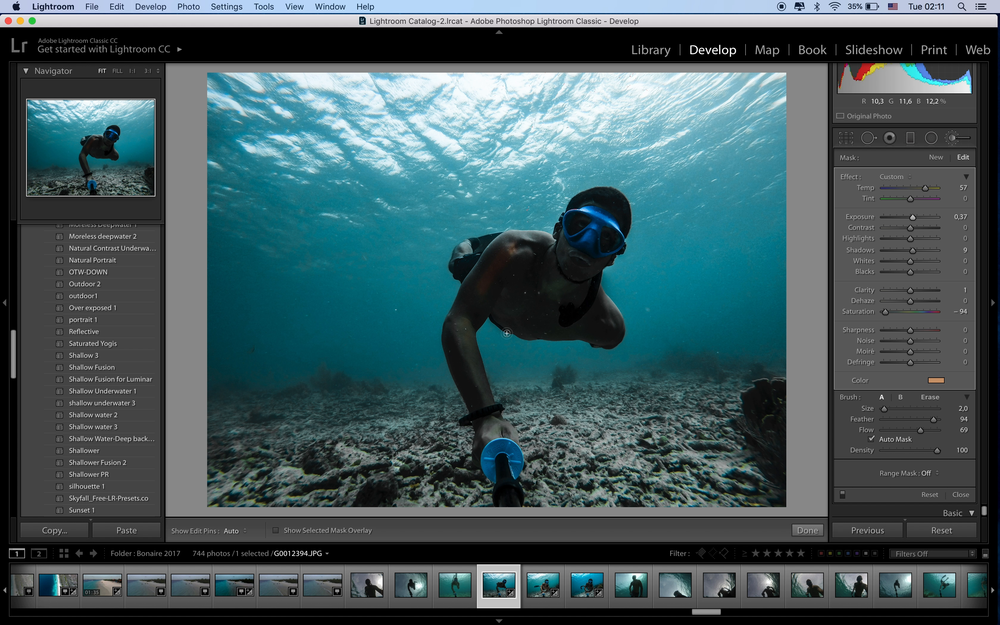
Step: Extend the mask over the diver's torso, arms, hand, leg and face, using a brush size of 4,0 for the larger areas
{"action": "scroll", "coordinate": [497, 280], "scroll_direction": "up", "scroll_amount": 4}
{"action": "key", "text": "h"}
{"action": "mouse_move", "coordinate": [540, 252]}
{"action": "left_mouse_down"}
{"action": "mouse_move", "coordinate": [513, 240]}
{"action": "mouse_move", "coordinate": [481, 284]}
{"action": "mouse_move", "coordinate": [460, 330]}
{"action": "mouse_move", "coordinate": [467, 375]}
{"action": "mouse_move", "coordinate": [473, 367]}
{"action": "mouse_move", "coordinate": [476, 385]}
{"action": "mouse_move", "coordinate": [479, 368]}
{"action": "mouse_move", "coordinate": [480, 384]}
{"action": "mouse_move", "coordinate": [457, 344]}
{"action": "mouse_move", "coordinate": [472, 308]}
{"action": "mouse_move", "coordinate": [555, 301]}
{"action": "mouse_move", "coordinate": [534, 283]}
{"action": "mouse_move", "coordinate": [541, 311]}
{"action": "mouse_move", "coordinate": [517, 322]}
{"action": "mouse_move", "coordinate": [510, 291]}
{"action": "mouse_move", "coordinate": [518, 312]}
{"action": "mouse_move", "coordinate": [510, 324]}
{"action": "mouse_move", "coordinate": [511, 279]}
{"action": "mouse_move", "coordinate": [521, 299]}
{"action": "mouse_move", "coordinate": [506, 312]}
{"action": "mouse_move", "coordinate": [509, 292]}
{"action": "mouse_move", "coordinate": [552, 277]}
{"action": "mouse_move", "coordinate": [558, 292]}
{"action": "mouse_move", "coordinate": [568, 284]}
{"action": "mouse_move", "coordinate": [549, 267]}
{"action": "mouse_move", "coordinate": [555, 288]}
{"action": "mouse_move", "coordinate": [587, 299]}
{"action": "mouse_move", "coordinate": [590, 325]}
{"action": "mouse_move", "coordinate": [531, 331]}
{"action": "mouse_move", "coordinate": [570, 331]}
{"action": "mouse_move", "coordinate": [522, 316]}
{"action": "mouse_move", "coordinate": [583, 321]}
{"action": "mouse_move", "coordinate": [604, 309]}
{"action": "mouse_move", "coordinate": [606, 331]}
{"action": "mouse_move", "coordinate": [591, 310]}
{"action": "left_mouse_up"}
{"action": "mouse_move", "coordinate": [486, 430]}
{"action": "left_mouse_down"}
{"action": "mouse_move", "coordinate": [506, 428]}
{"action": "mouse_move", "coordinate": [506, 437]}
{"action": "left_mouse_up"}
{"action": "key", "text": "bracketleft"}
{"action": "key", "text": "bracketleft"}
{"action": "left_click_drag", "start_coordinate": [464, 252], "coordinate": [461, 255]}
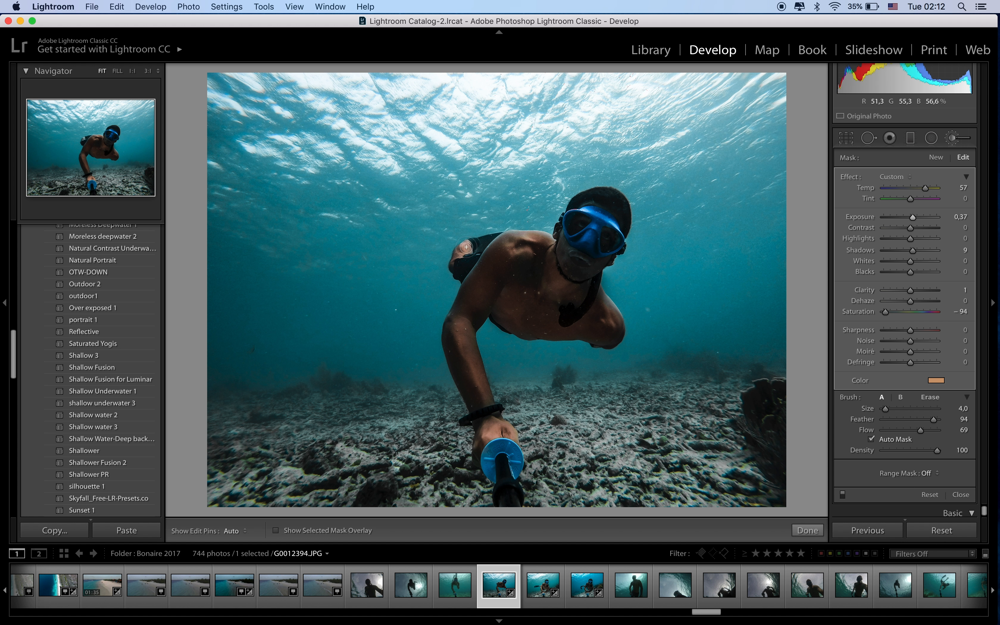
{"action": "mouse_move", "coordinate": [582, 264]}
{"action": "left_mouse_down"}
{"action": "mouse_move", "coordinate": [592, 270]}
{"action": "mouse_move", "coordinate": [565, 239]}
{"action": "mouse_move", "coordinate": [588, 204]}
{"action": "left_mouse_up"}
Step: Tone down the skin mask with Exposure −0,21, Saturation −78 and a less saturated tint color, and finish the brush edit
{"action": "left_click_drag", "start_coordinate": [913, 217], "coordinate": [910, 217]}
{"action": "left_click_drag", "start_coordinate": [885, 311], "coordinate": [887, 312]}
{"action": "left_click", "coordinate": [937, 381]}
{"action": "left_click_drag", "start_coordinate": [850, 450], "coordinate": [839, 450]}
{"action": "left_click", "coordinate": [685, 354]}
{"action": "key", "text": "h"}
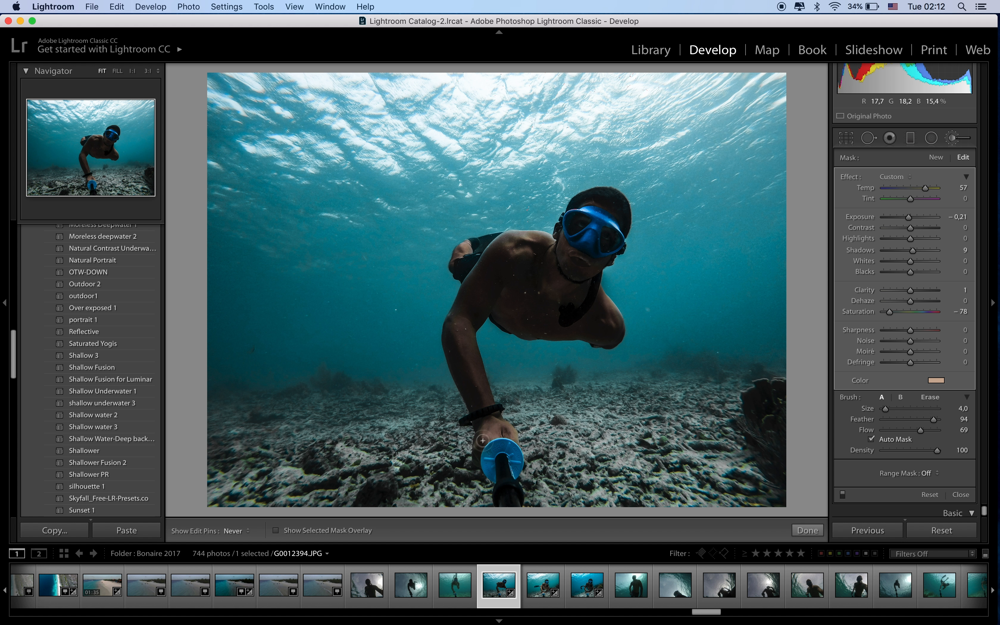
{"action": "key", "text": "h"}
{"action": "left_click", "coordinate": [808, 534]}
{"action": "key", "text": "k"}
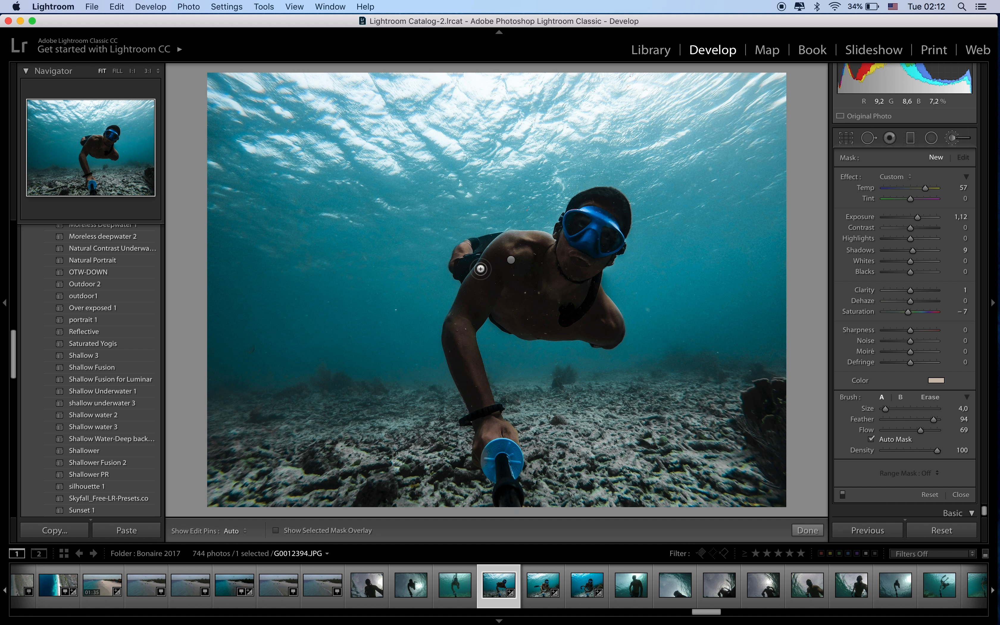
{"action": "key", "text": "z"}
{"action": "mouse_move", "coordinate": [478, 260]}
{"action": "left_mouse_down"}
{"action": "mouse_move", "coordinate": [490, 238]}
{"action": "mouse_move", "coordinate": [480, 255]}
{"action": "left_mouse_up"}
{"action": "key", "text": "h"}
{"action": "key", "text": "BackSpace"}
Step: Select the diver's existing skin mask, inspect it up close with its edit pin hidden, and close the brush
{"action": "left_click", "coordinate": [543, 250]}
{"action": "key", "text": "h"}
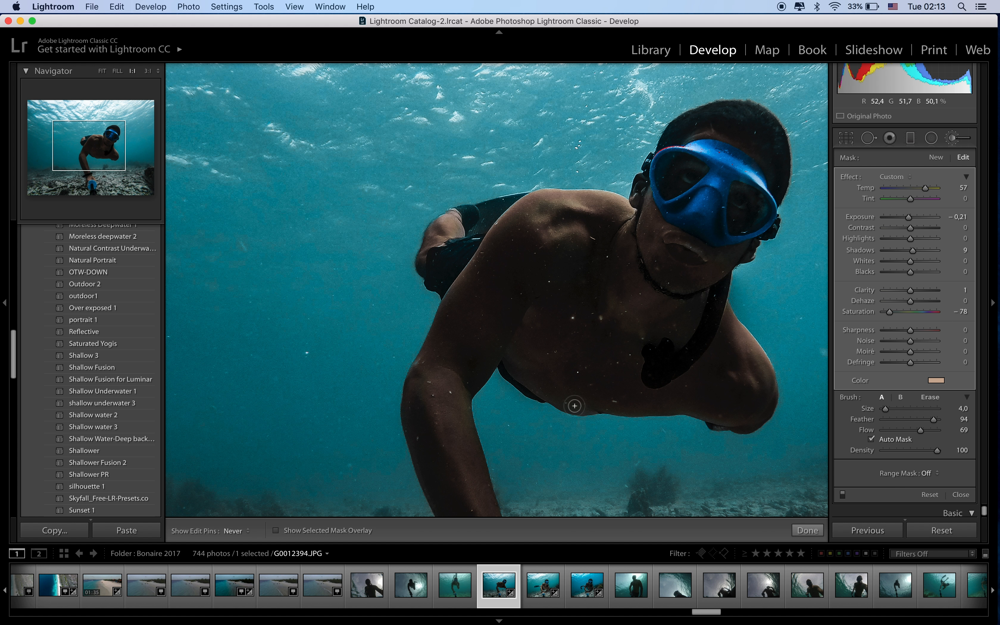
{"action": "key", "text": "h"}
{"action": "left_click", "coordinate": [806, 533]}
{"action": "left_click", "coordinate": [702, 370]}
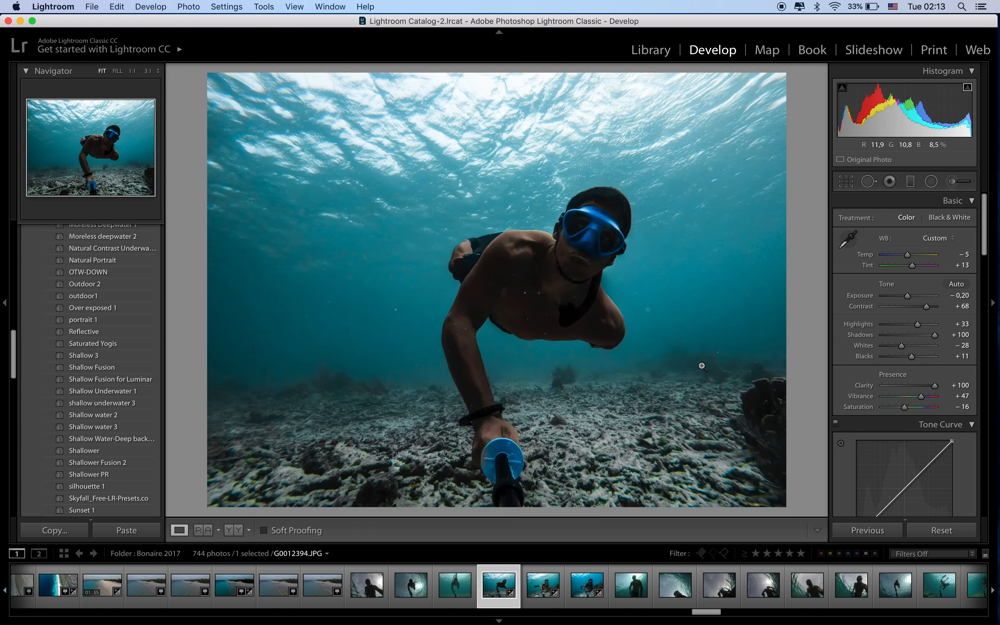
Step: Reselect the skin mask, set its Shadows to 43 and Exposure to 0,17, and finish the brush edit
{"action": "key", "text": "k"}
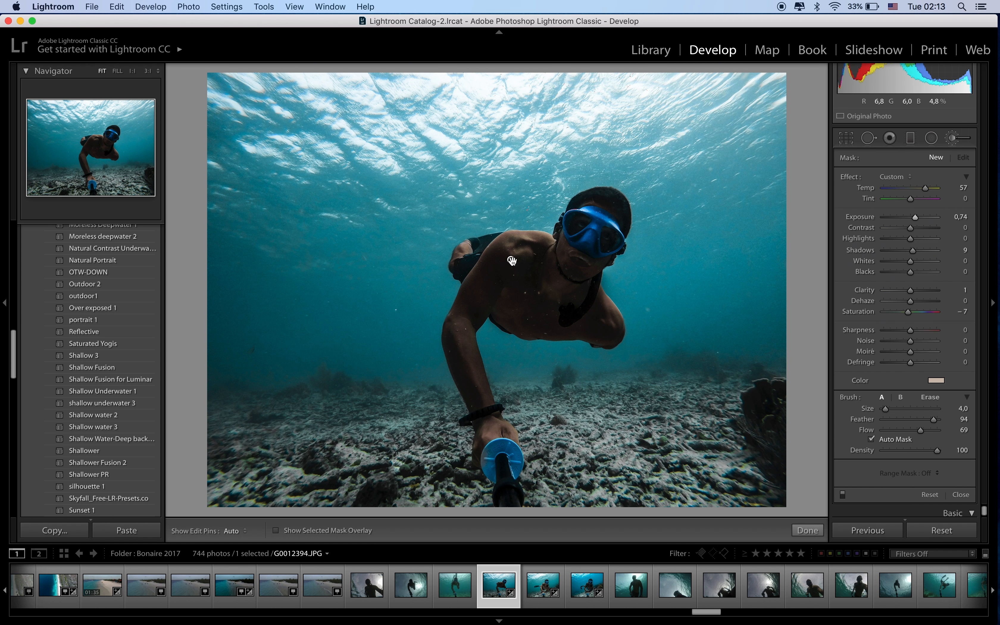
{"action": "left_click", "coordinate": [512, 262]}
{"action": "left_click_drag", "start_coordinate": [909, 217], "coordinate": [907, 216]}
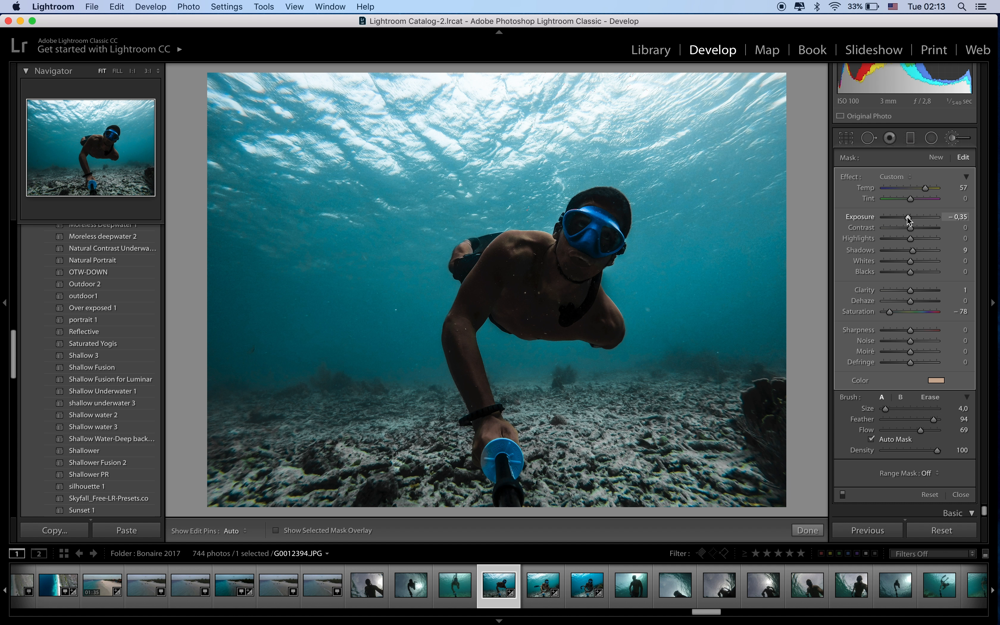
{"action": "left_click", "coordinate": [921, 251]}
{"action": "left_click_drag", "start_coordinate": [910, 217], "coordinate": [911, 219]}
{"action": "key", "text": "h"}
{"action": "key", "text": "h"}
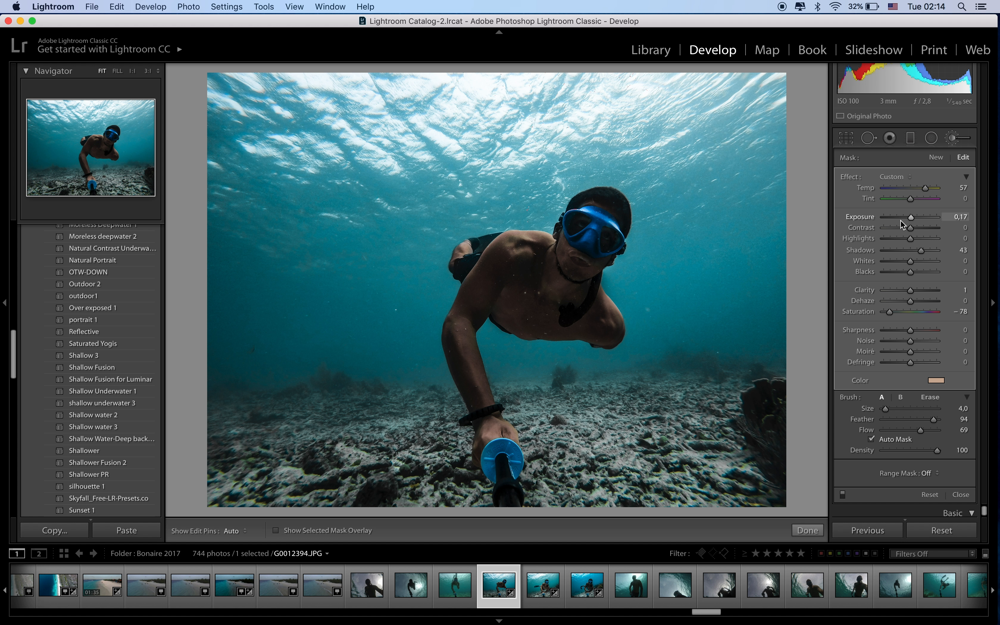
{"action": "key", "text": "h"}
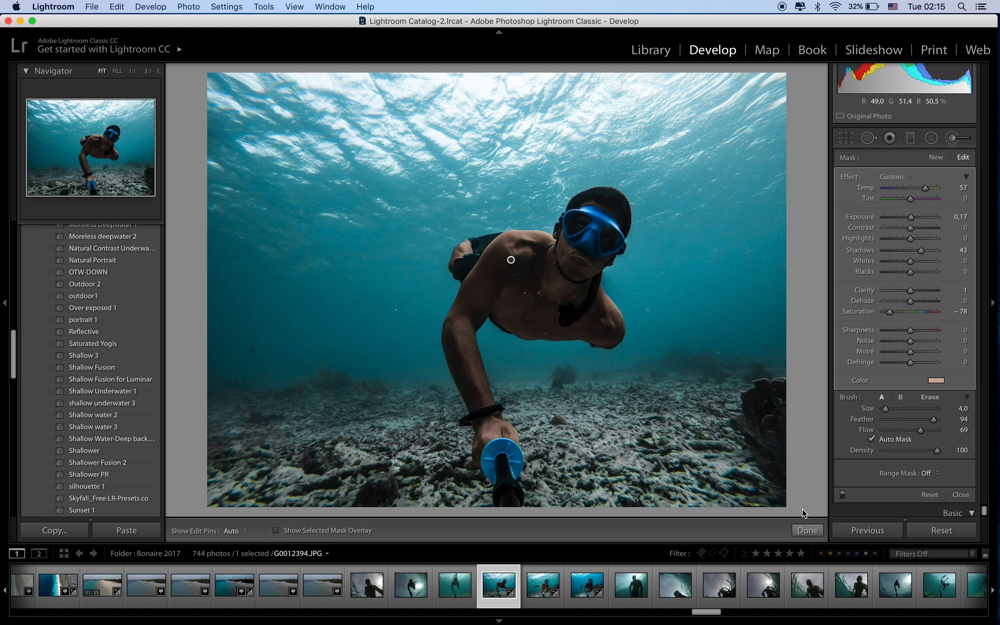
{"action": "left_click", "coordinate": [808, 530]}
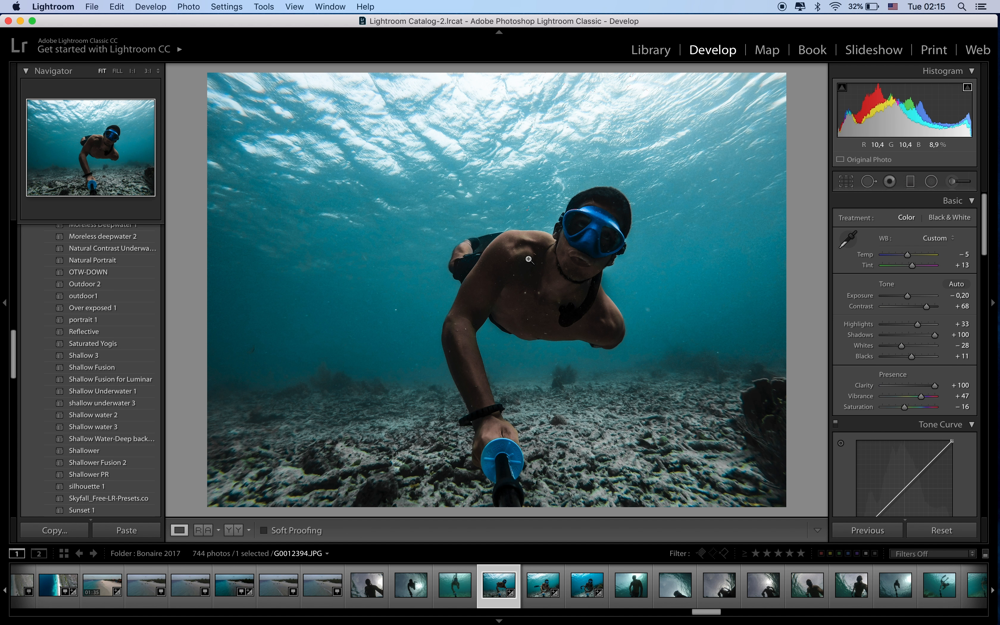
Step: Paint a new Adjustment Brush mask over the coral at the photo's lower right edge
{"action": "left_click", "coordinate": [952, 183]}
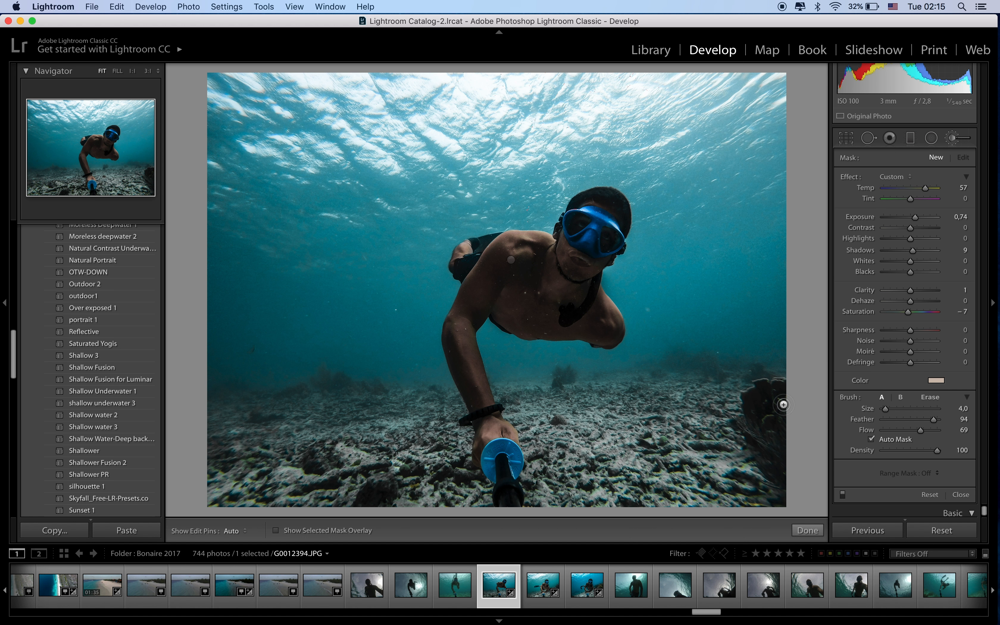
{"action": "key", "text": "h"}
{"action": "mouse_move", "coordinate": [751, 401]}
{"action": "left_mouse_down"}
{"action": "mouse_move", "coordinate": [753, 431]}
{"action": "mouse_move", "coordinate": [755, 405]}
{"action": "mouse_move", "coordinate": [763, 417]}
{"action": "mouse_move", "coordinate": [773, 407]}
{"action": "mouse_move", "coordinate": [775, 422]}
{"action": "mouse_move", "coordinate": [779, 401]}
{"action": "mouse_move", "coordinate": [776, 428]}
{"action": "mouse_move", "coordinate": [762, 407]}
{"action": "mouse_move", "coordinate": [769, 390]}
{"action": "mouse_move", "coordinate": [779, 390]}
{"action": "mouse_move", "coordinate": [760, 392]}
{"action": "mouse_move", "coordinate": [760, 428]}
{"action": "left_mouse_up"}
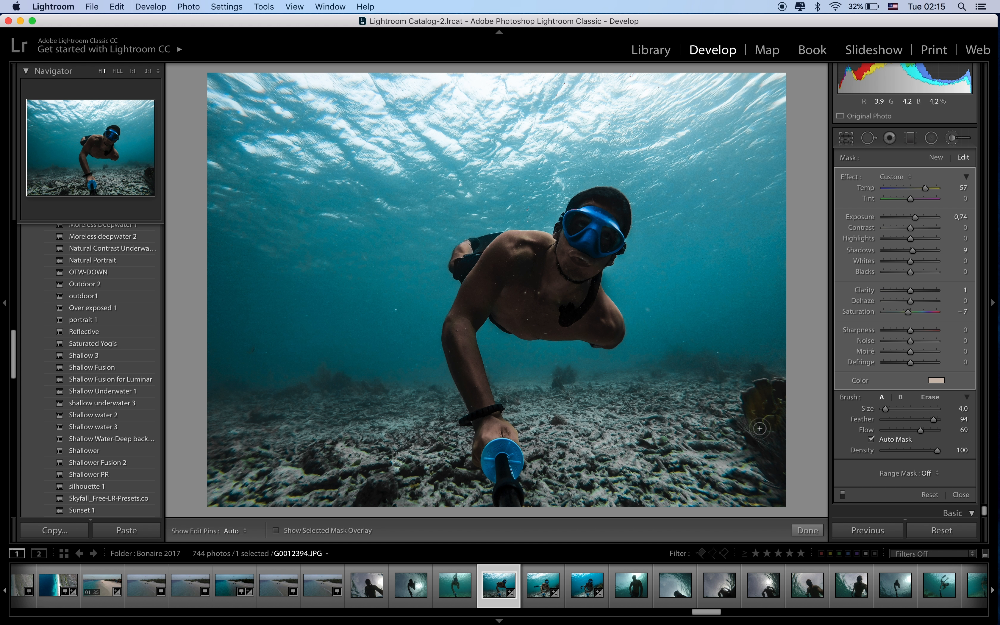
{"action": "key", "text": "z"}
{"action": "key", "text": "h"}
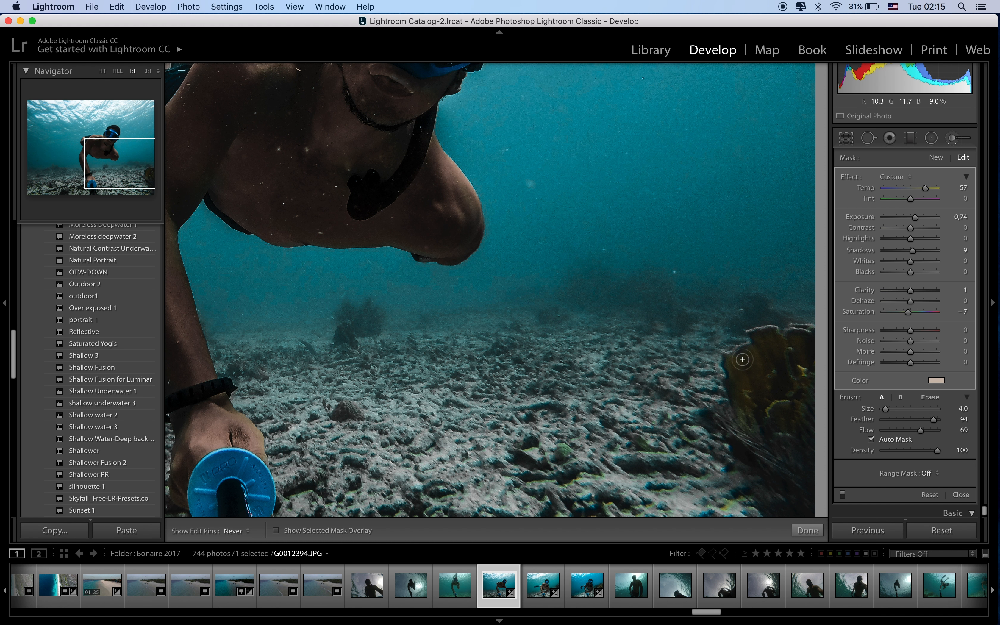
{"action": "key", "text": "h"}
Step: Compare the coral with the original photo, set its mask to Tint 49, Exposure 0,40 and Saturation −20, and finish the brush edit
{"action": "key", "text": "backslash"}
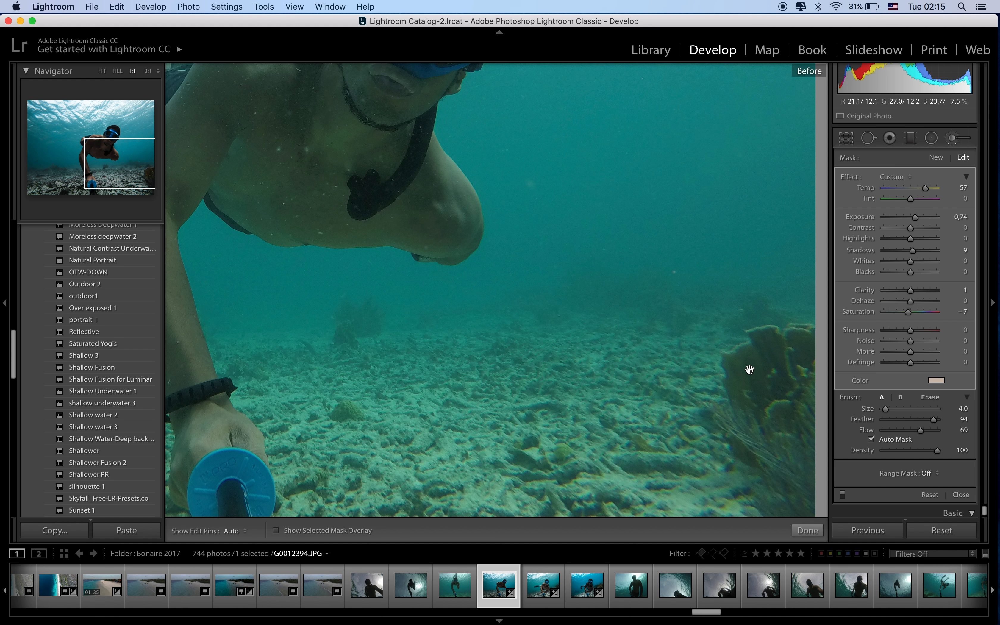
{"action": "key", "text": "backslash"}
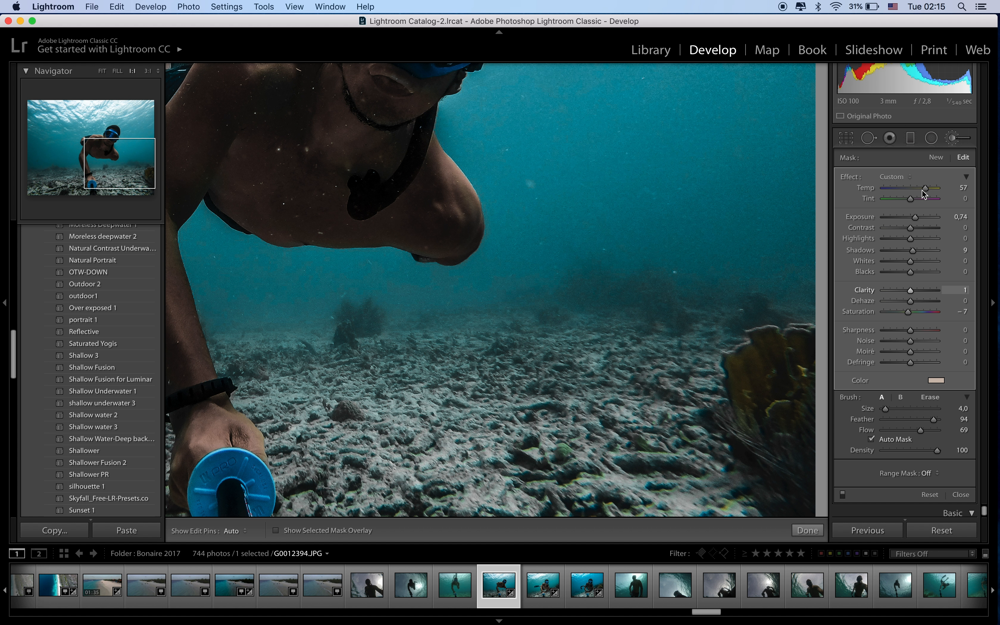
{"action": "left_click_drag", "start_coordinate": [915, 198], "coordinate": [925, 198]}
{"action": "left_click_drag", "start_coordinate": [907, 312], "coordinate": [903, 314]}
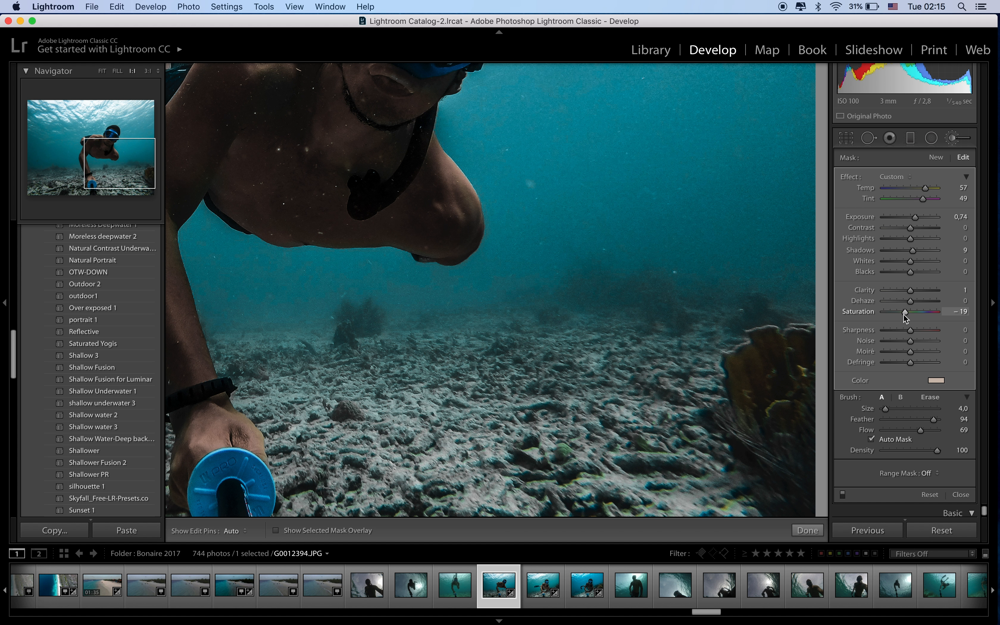
{"action": "left_click_drag", "start_coordinate": [917, 216], "coordinate": [912, 218]}
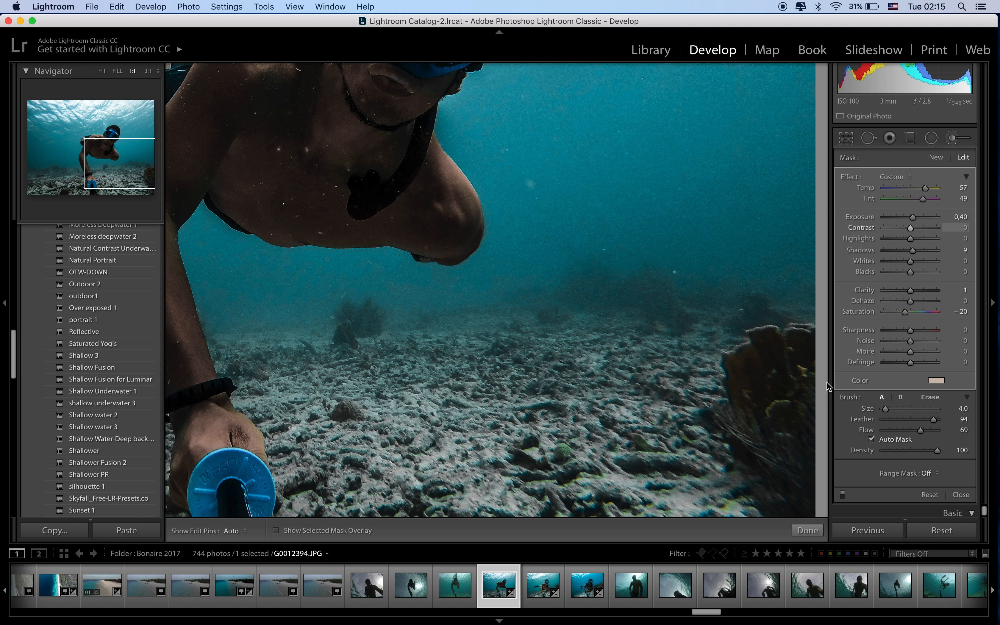
{"action": "key", "text": "h"}
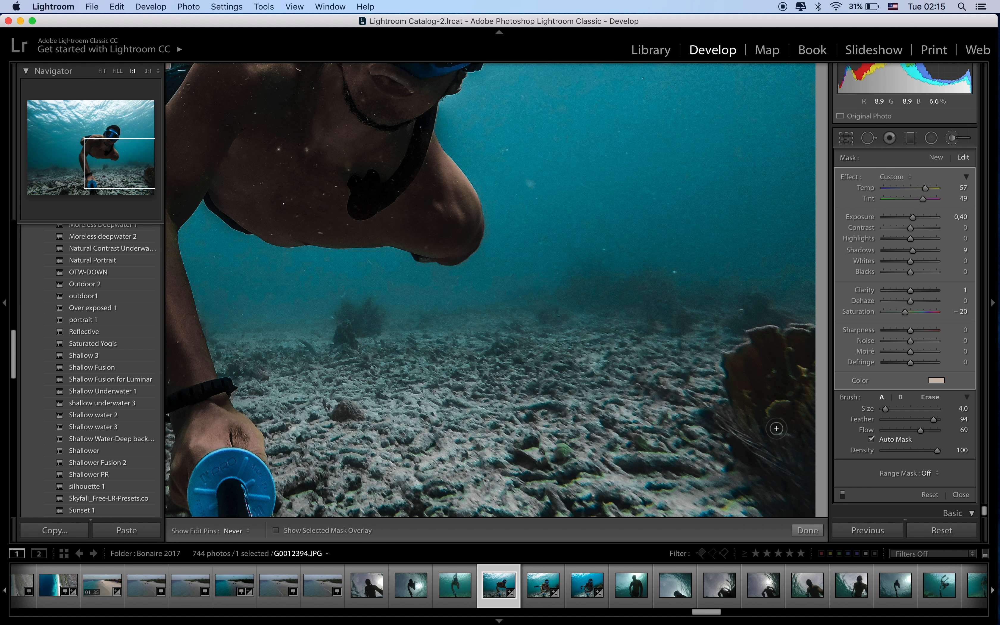
{"action": "key", "text": "h"}
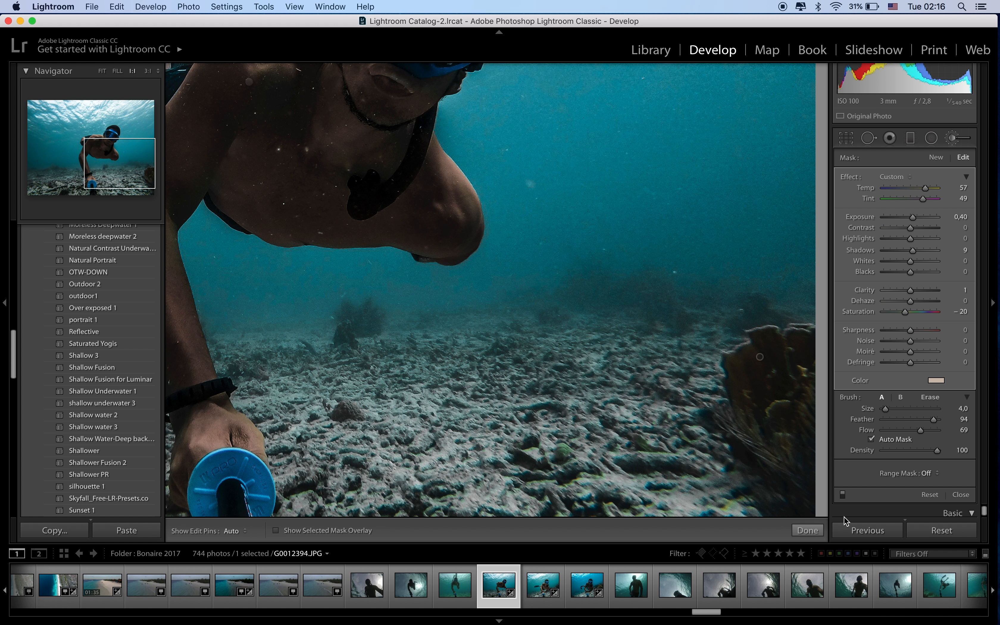
{"action": "left_click", "coordinate": [808, 533]}
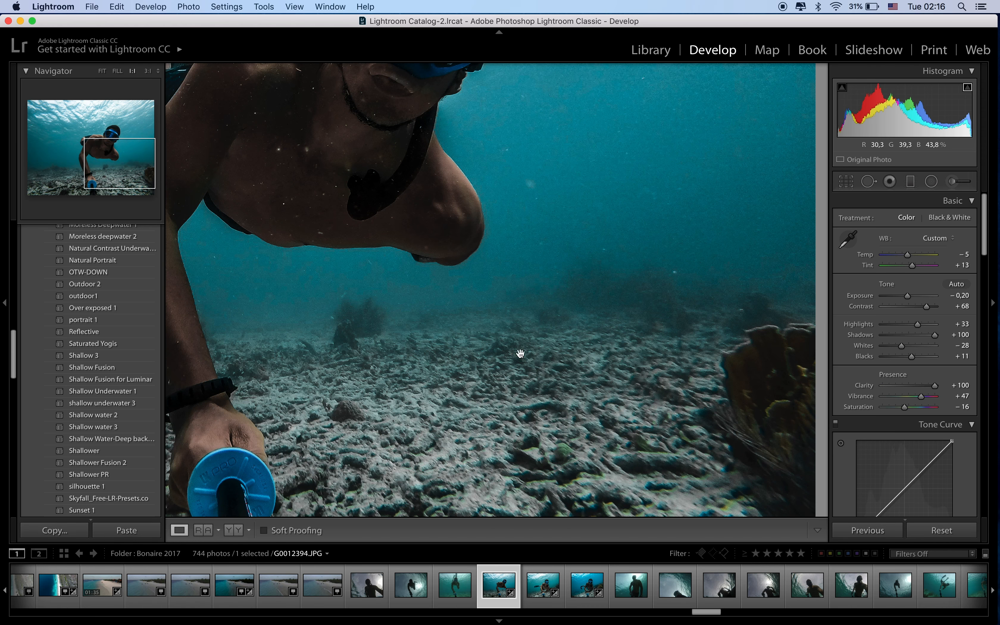
{"action": "left_click", "coordinate": [546, 364]}
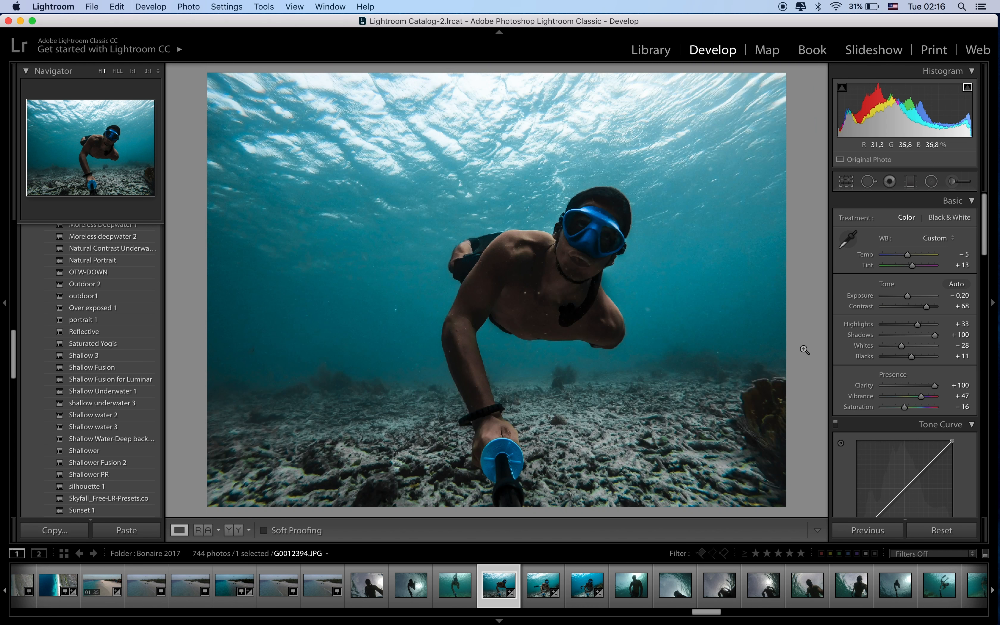